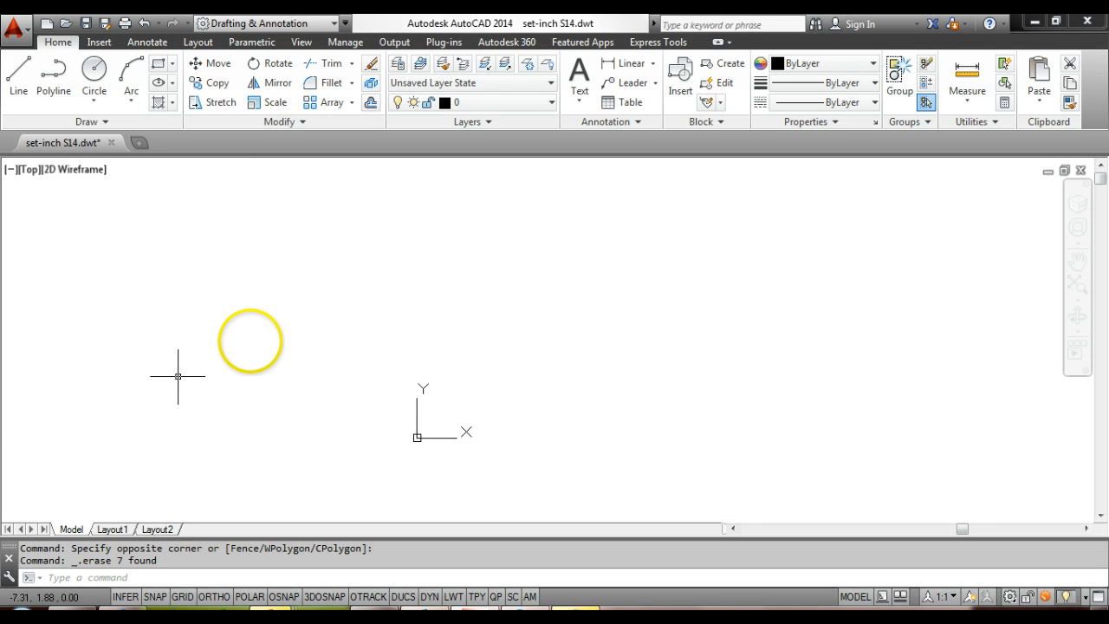
# Draw a chain of four connected line segments zigzagging above the coordinate origin with the Line command.
pyautogui.write('l')
pyautogui.press('Return')
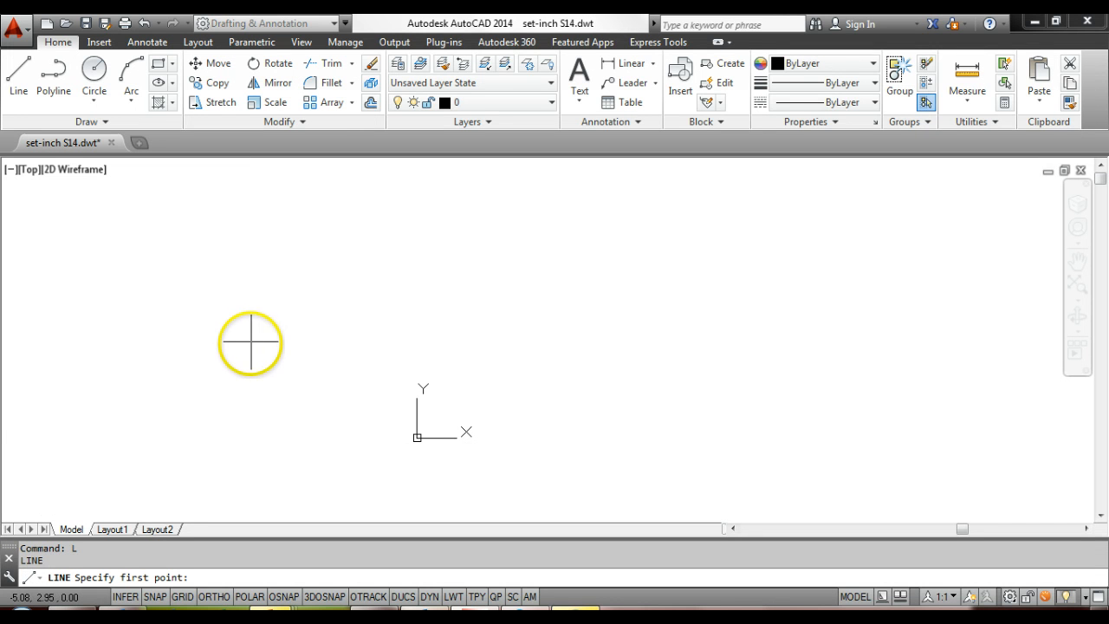
pyautogui.click(250, 341)
pyautogui.click(321, 288)
pyautogui.click(461, 278)
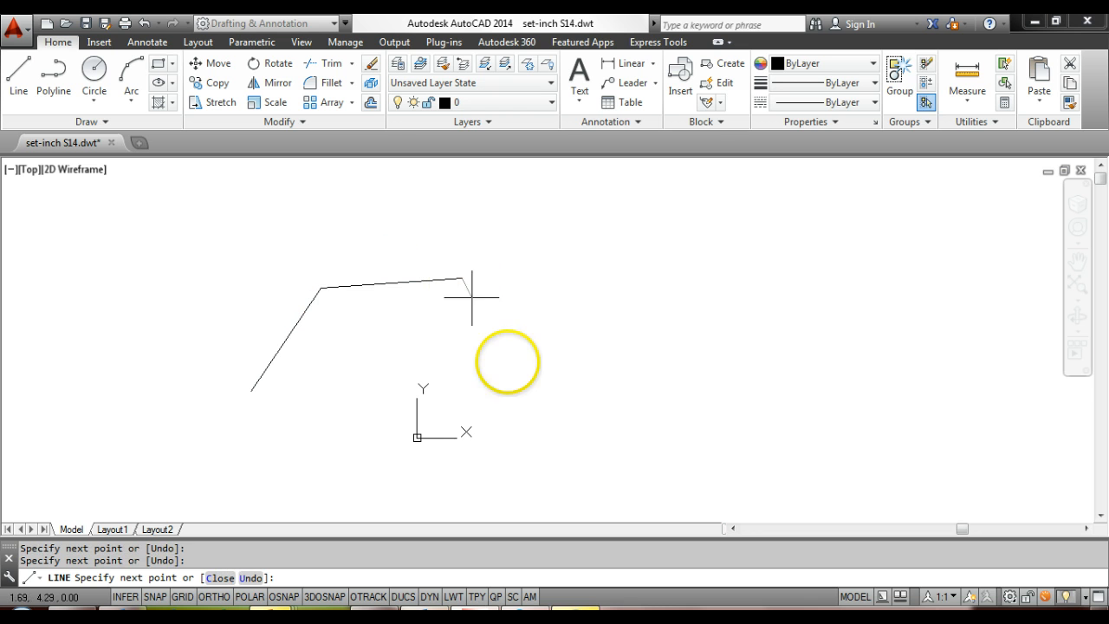
pyautogui.click(509, 365)
pyautogui.click(581, 305)
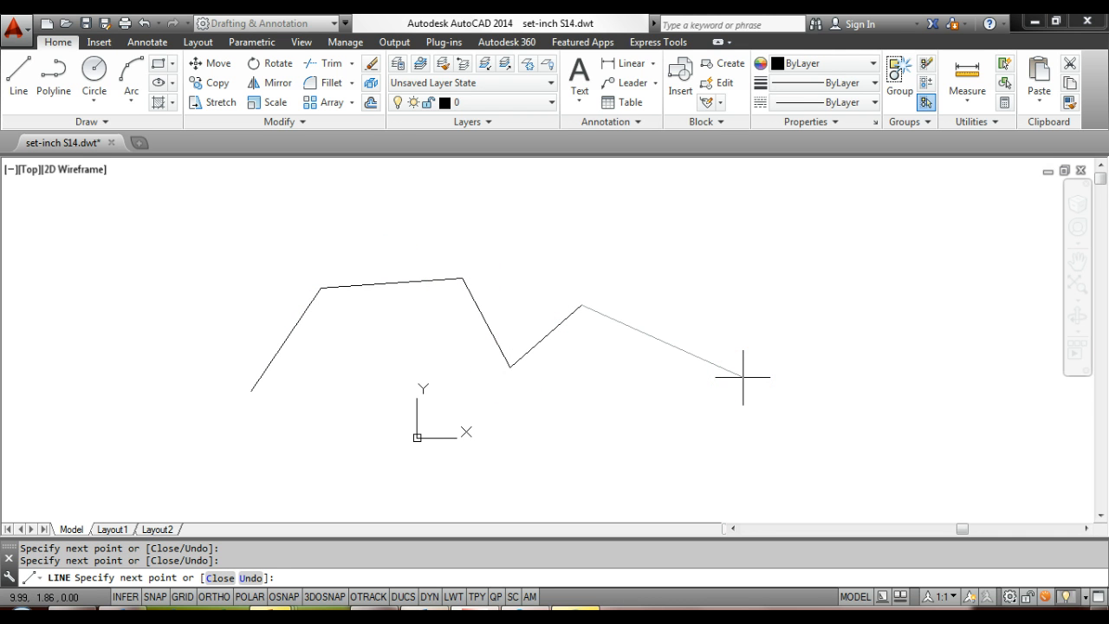
pyautogui.press('Escape')
# Review the Arc slide in the PowerPoint slide show and view the available arc construction methods in AutoCAD.
pyautogui.hotkey('alt', 'Tab')
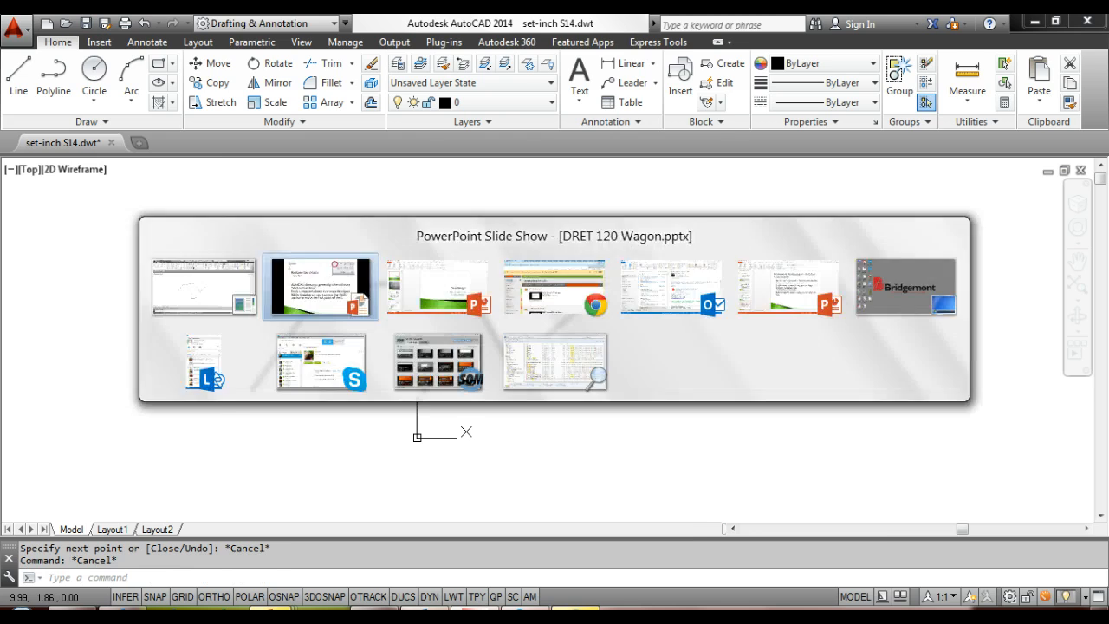
pyautogui.press('Right')
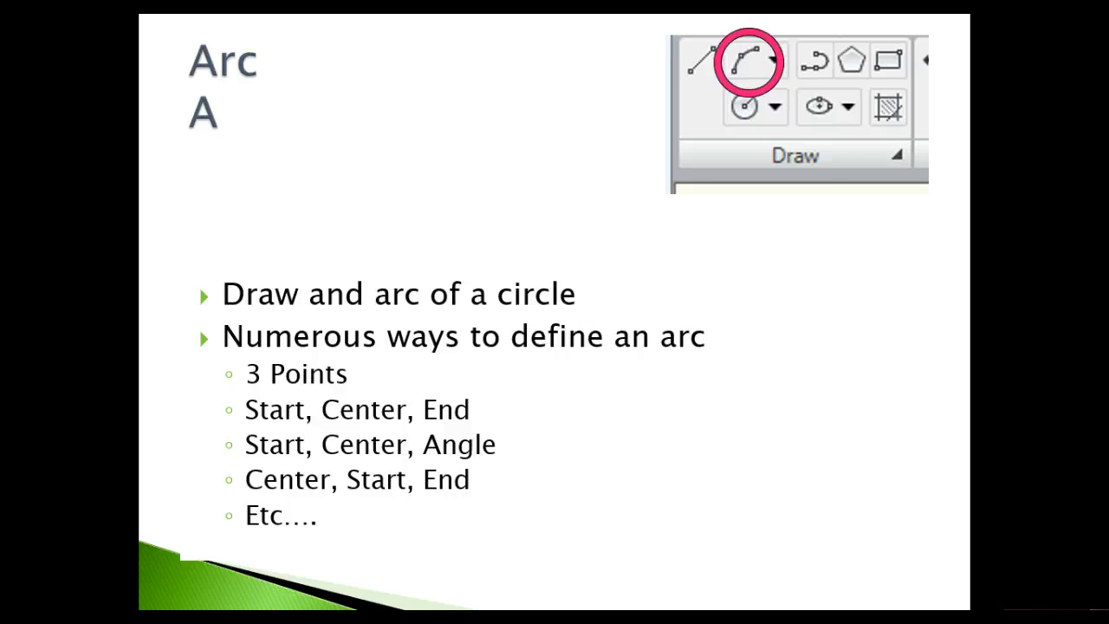
pyautogui.hotkey('alt', 'Tab')
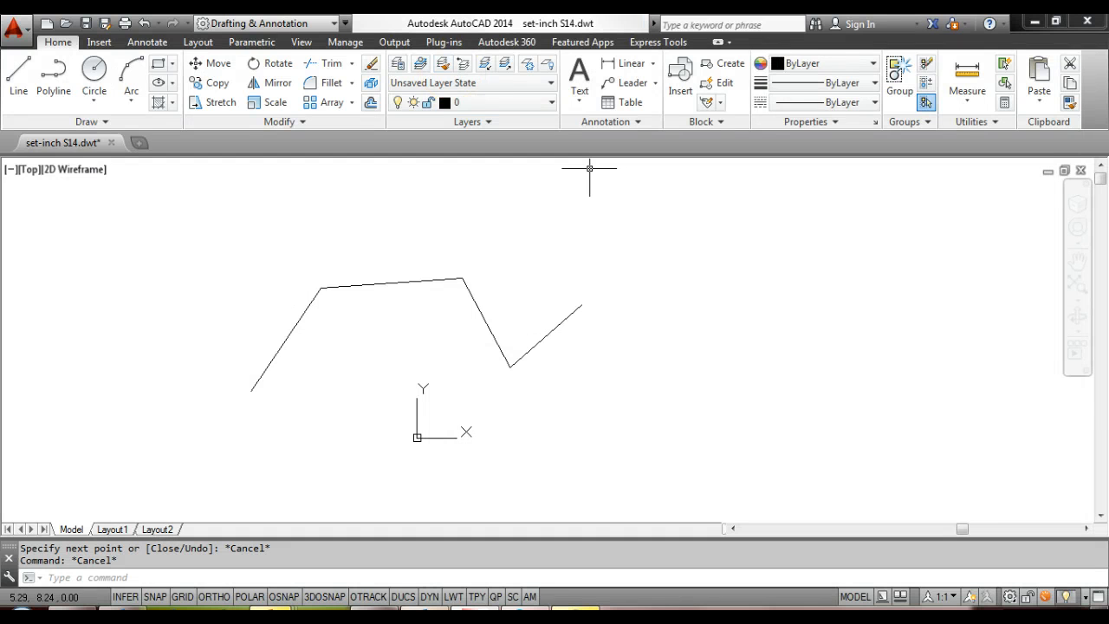
pyautogui.click(132, 102)
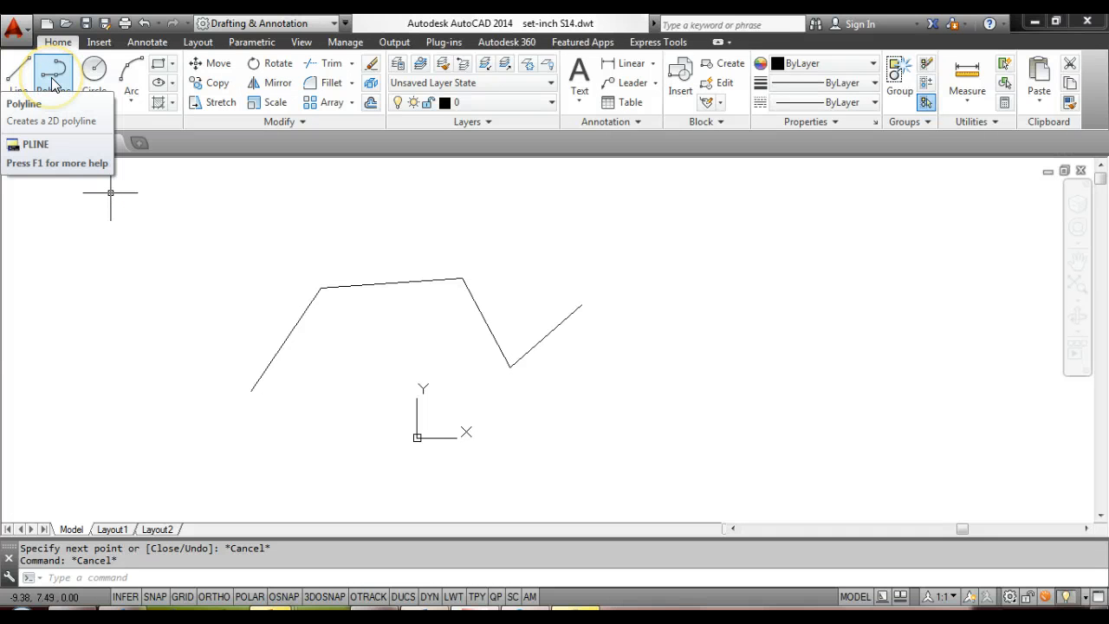
# Draw an open polyline of four straight segments to the right of the line chain.
pyautogui.click(54, 79)
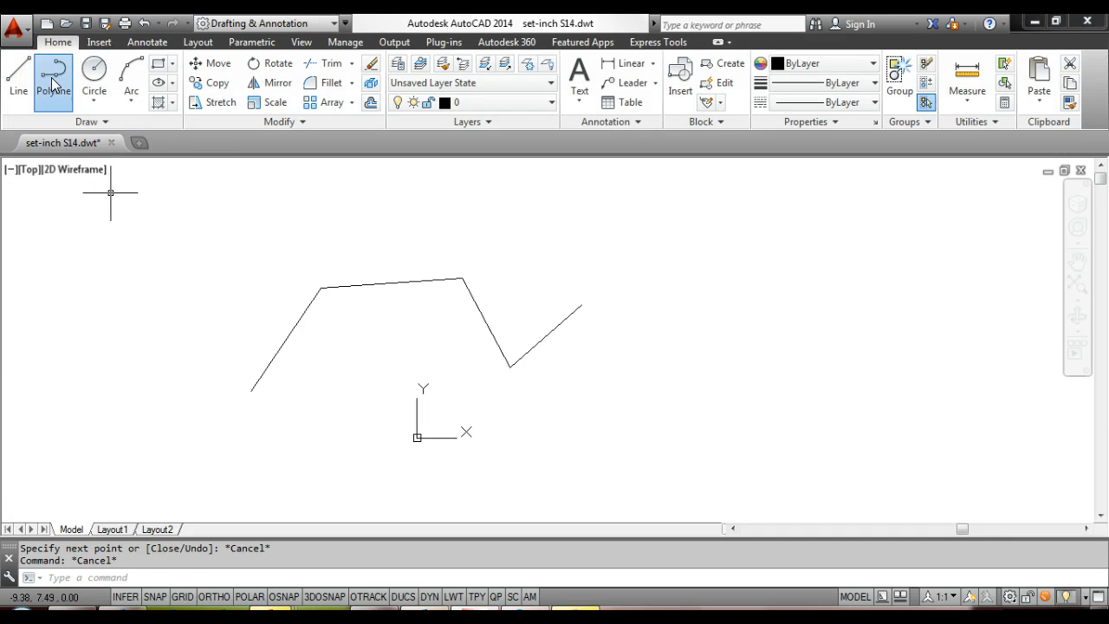
pyautogui.click(658, 418)
pyautogui.click(661, 276)
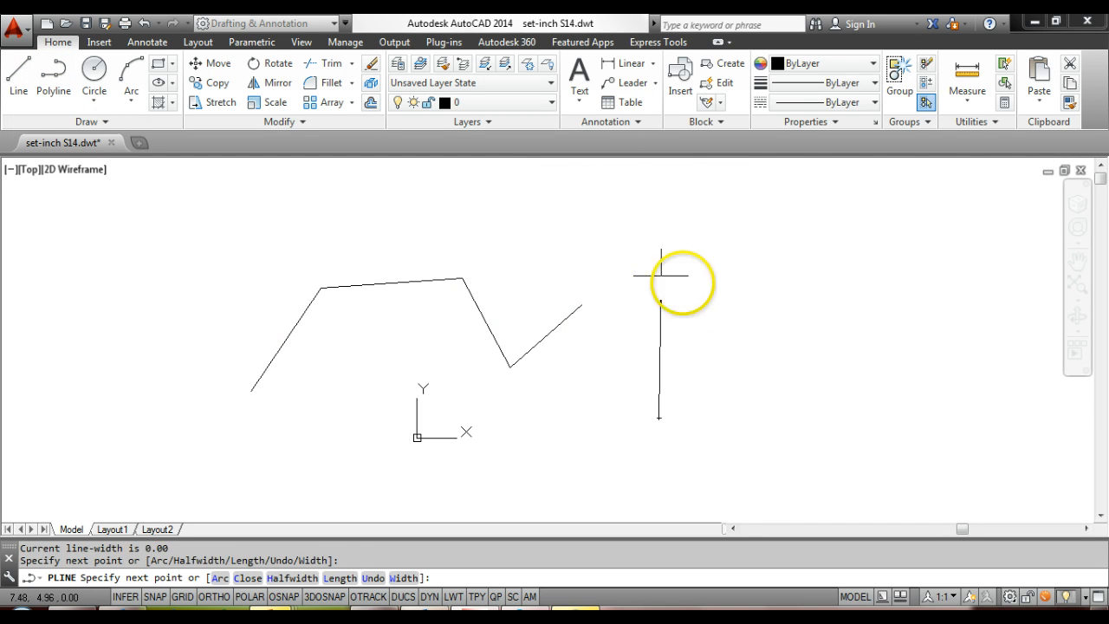
pyautogui.click(773, 320)
pyautogui.click(822, 260)
pyautogui.click(839, 360)
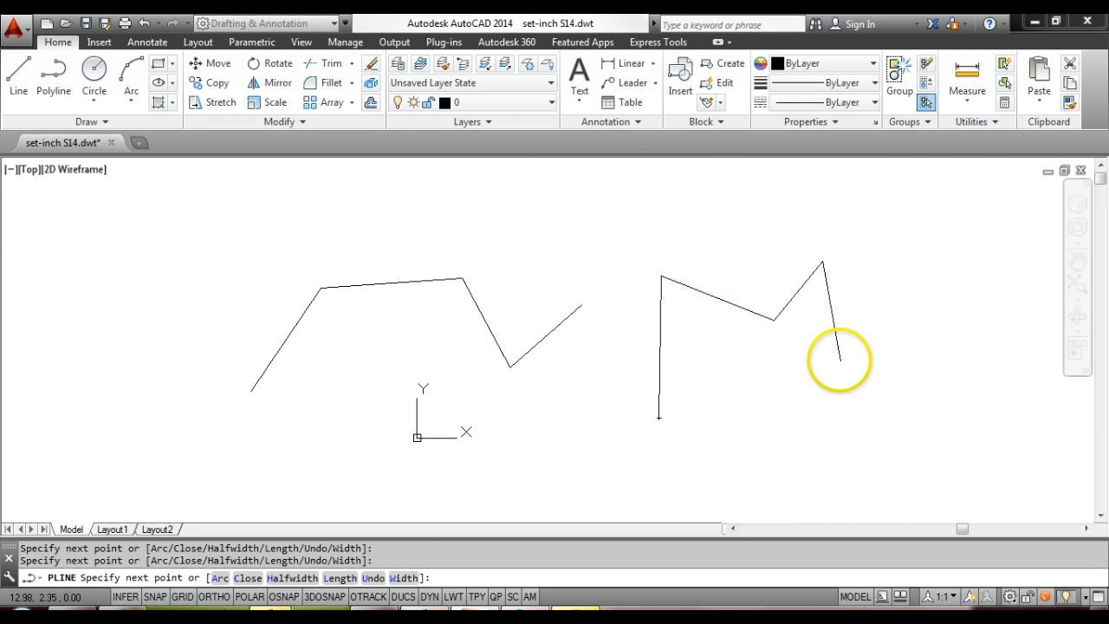
pyautogui.press('Escape')
pyautogui.press('Escape')
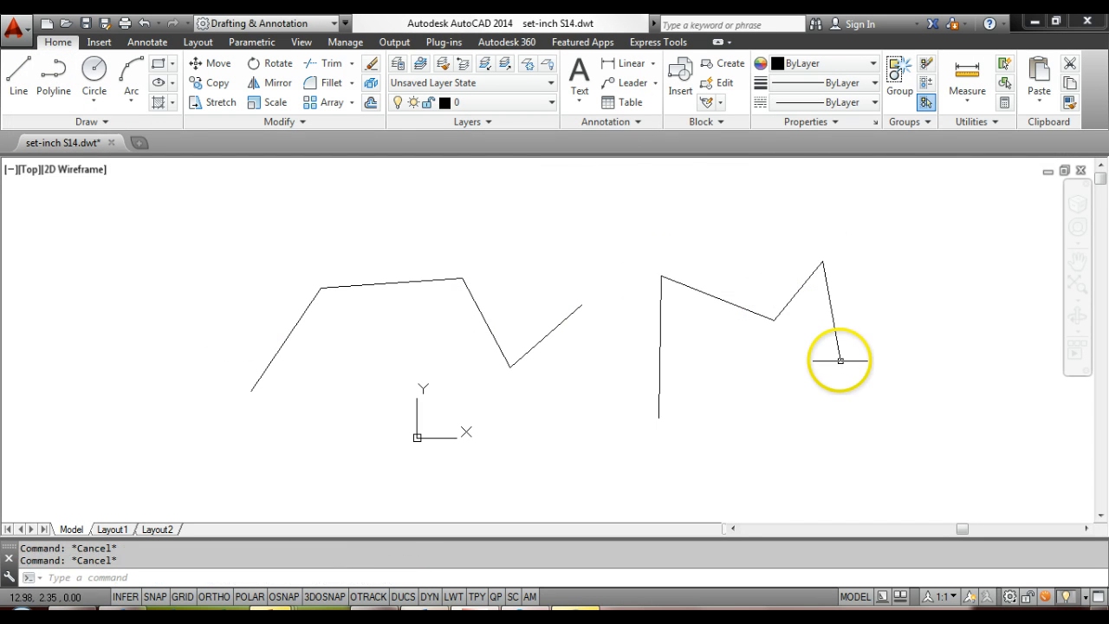
# Select the polyline, clear the selection, and select individual segments of the line chain to compare the two object types.
pyautogui.click(830, 301)
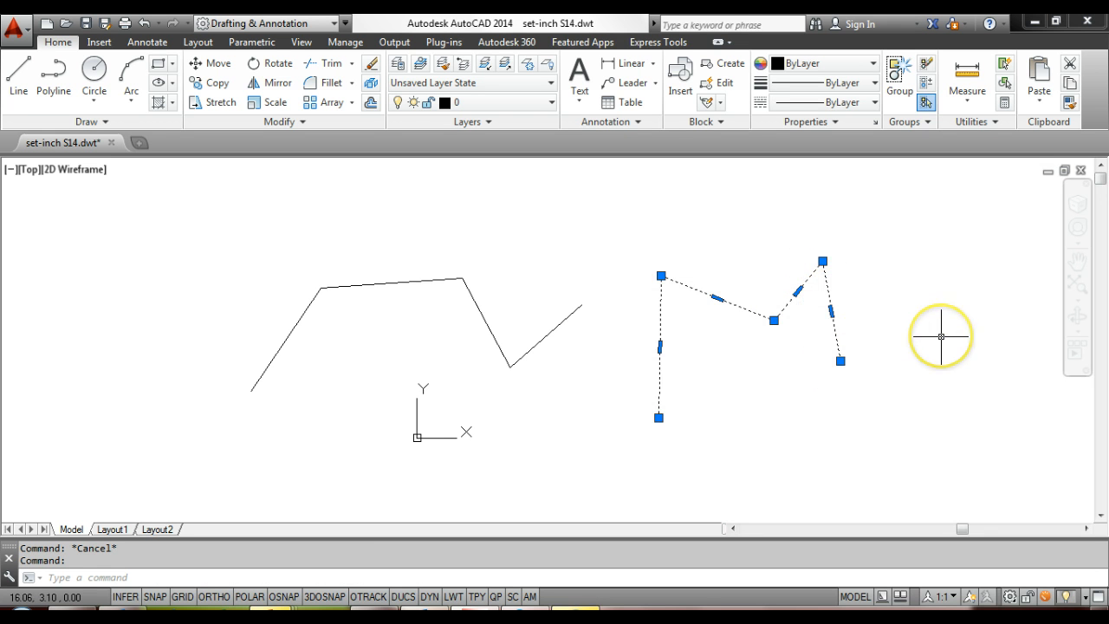
pyautogui.press('Escape')
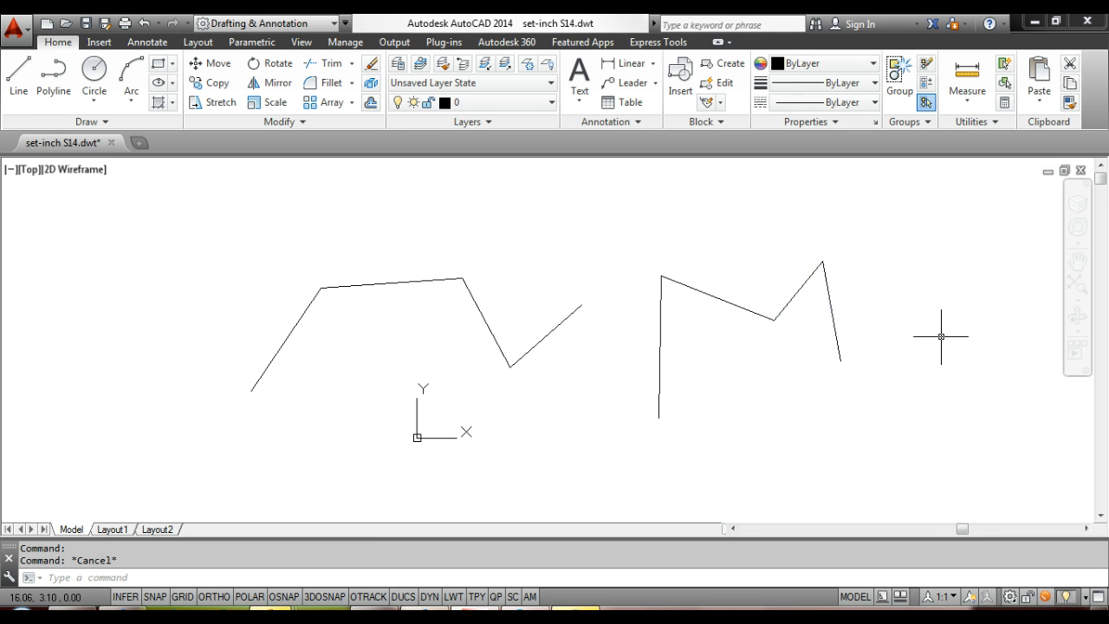
pyautogui.click(568, 315)
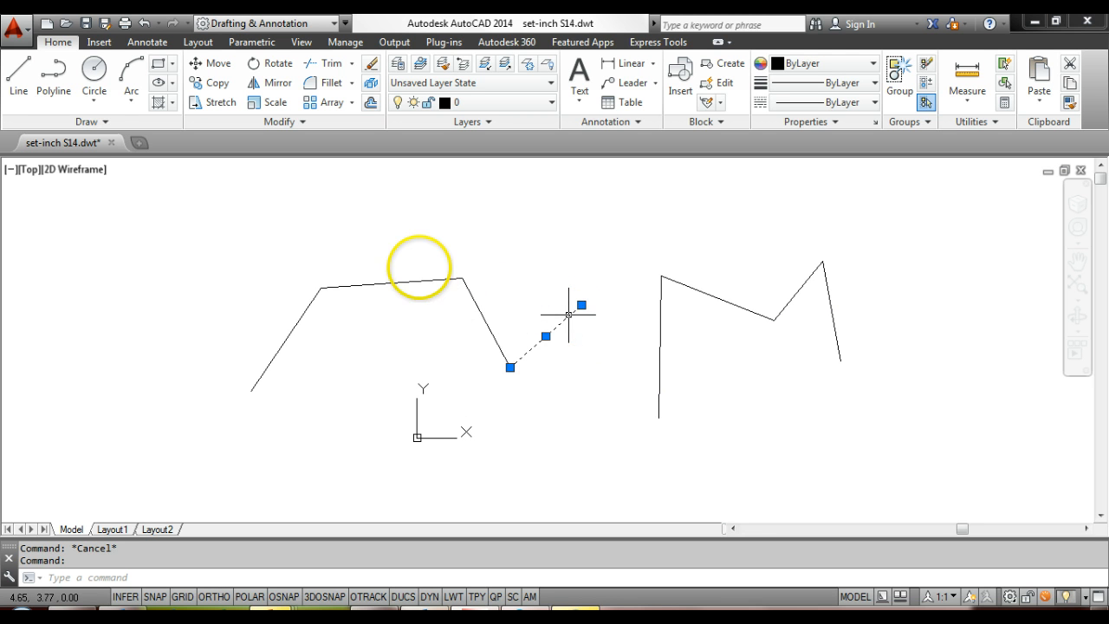
pyautogui.click(419, 280)
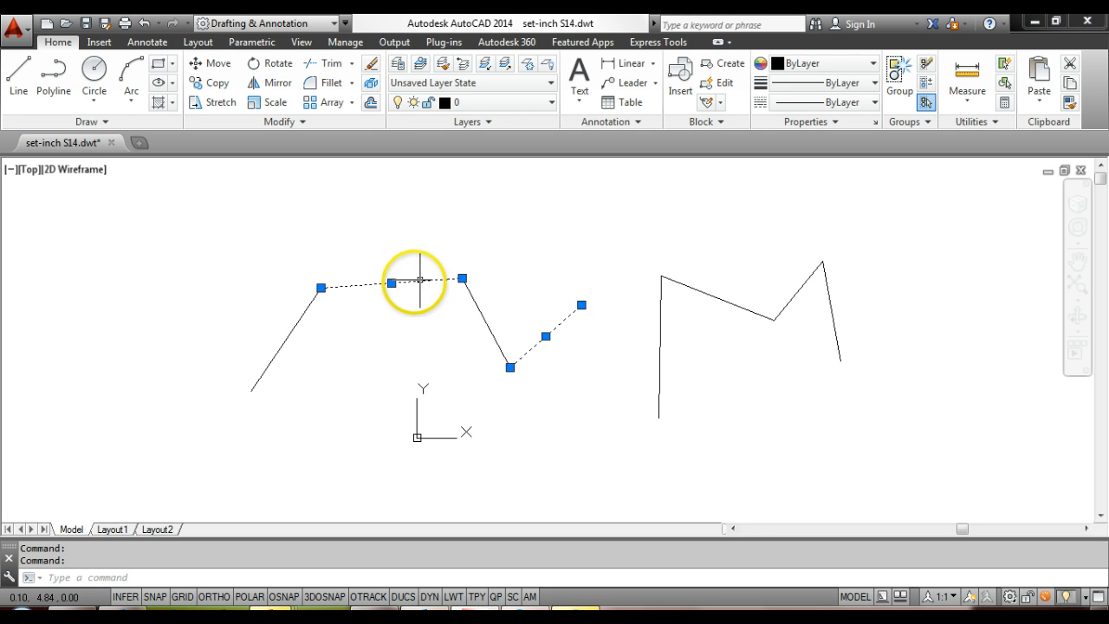
pyautogui.click(299, 322)
pyautogui.press('Escape')
pyautogui.press('Escape')
pyautogui.press('Escape')
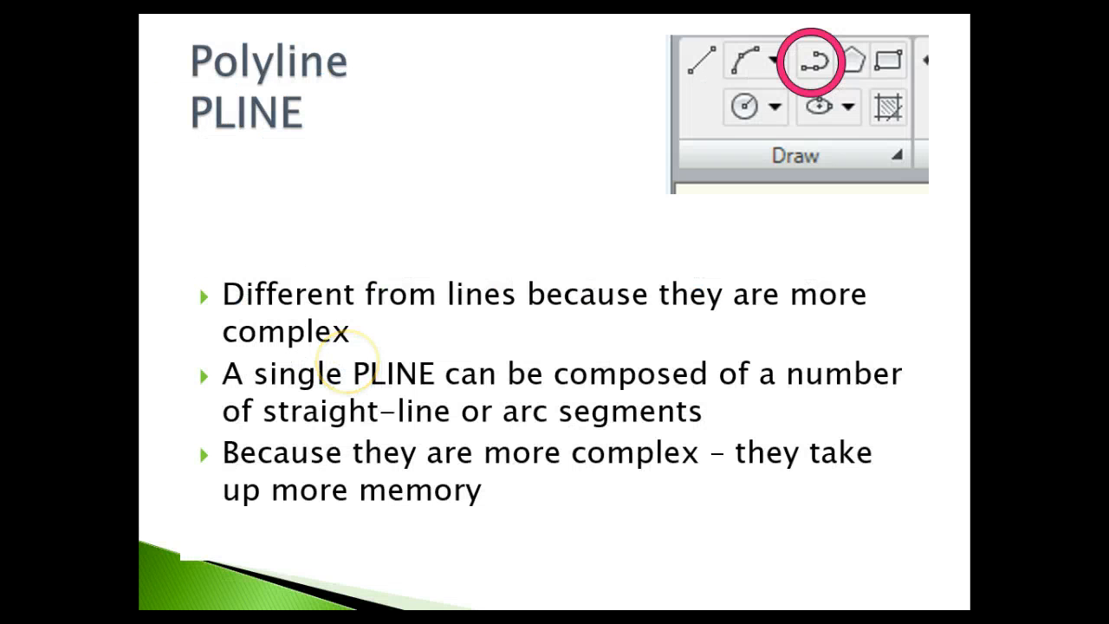
# Draw an eight-sided polygon inscribed in a circle of about 3.4 radius, to the left of the line chain.
pyautogui.click(346, 362)
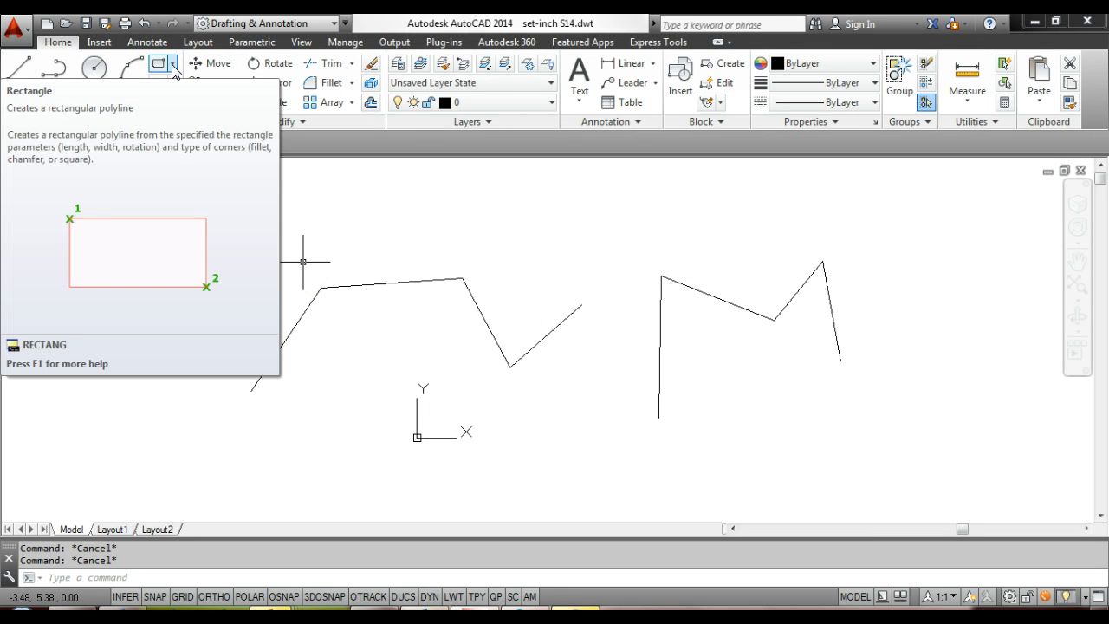
pyautogui.click(174, 67)
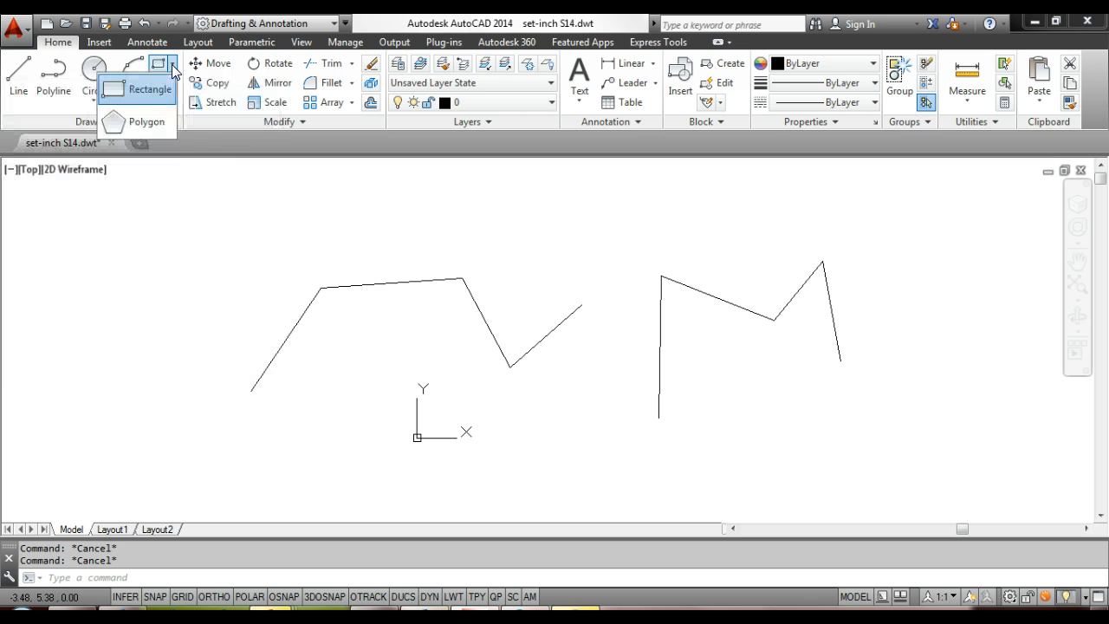
pyautogui.click(160, 126)
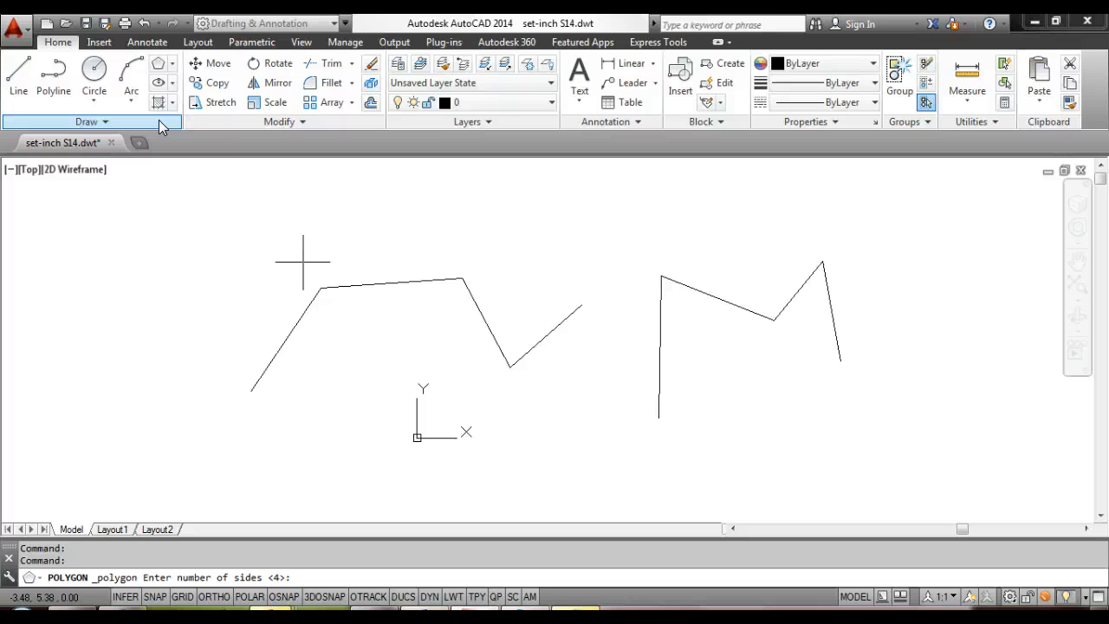
pyautogui.write('8')
pyautogui.press('Return')
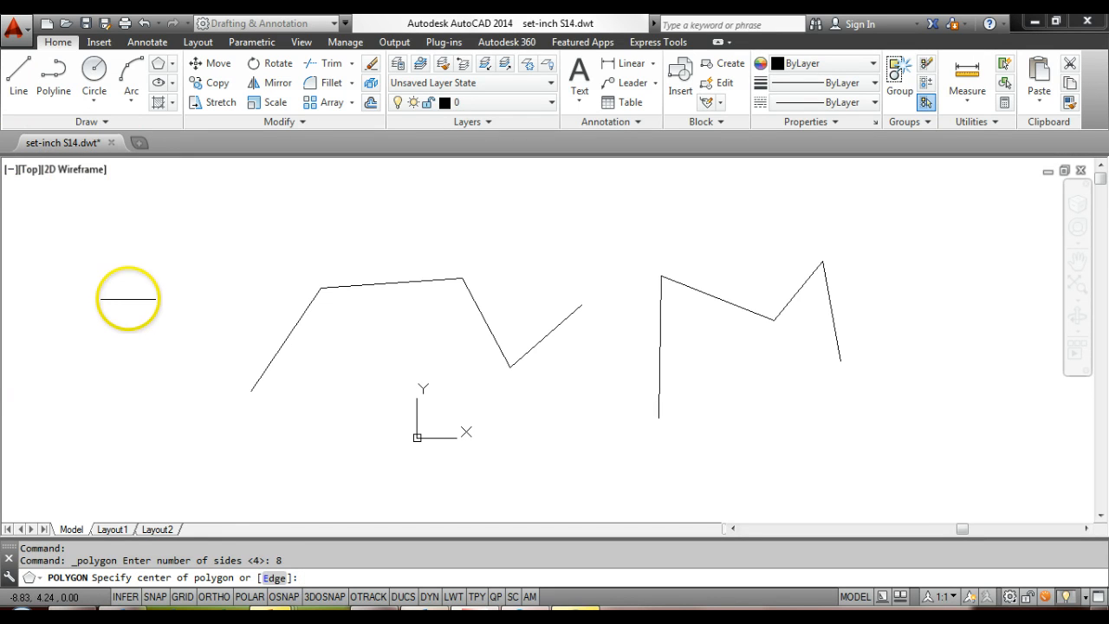
pyautogui.click(128, 299)
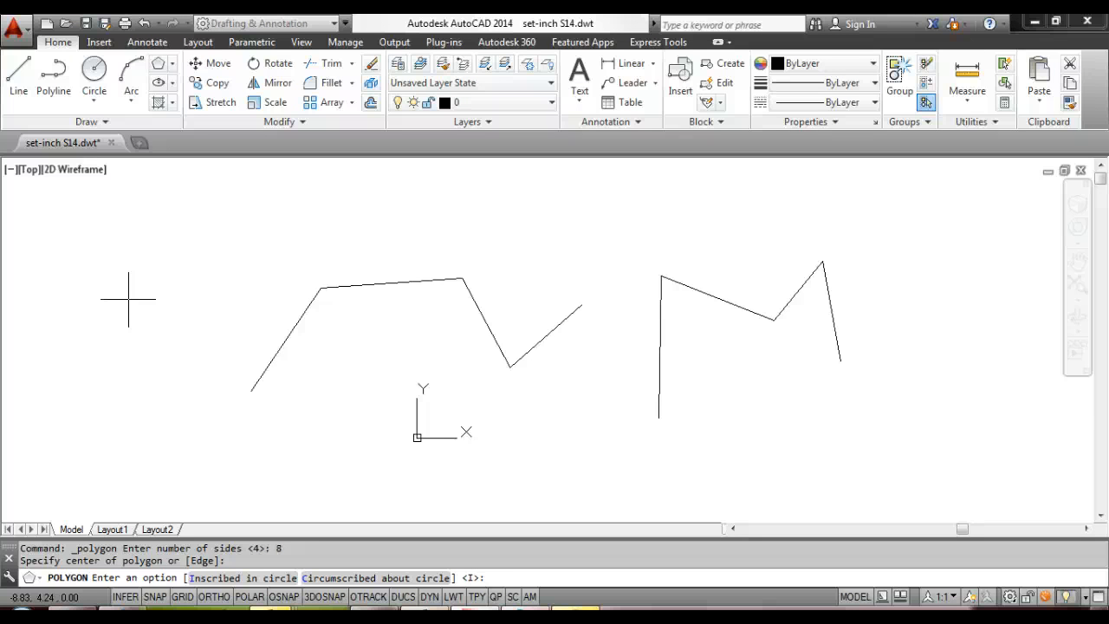
pyautogui.write('i')
pyautogui.press('Return')
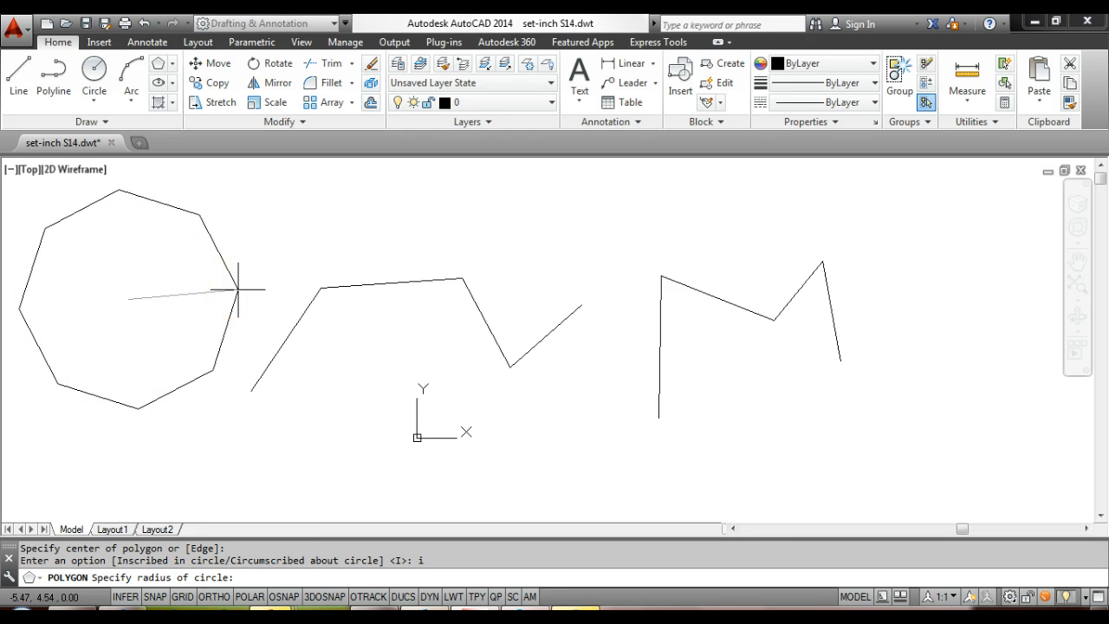
pyautogui.click(238, 289)
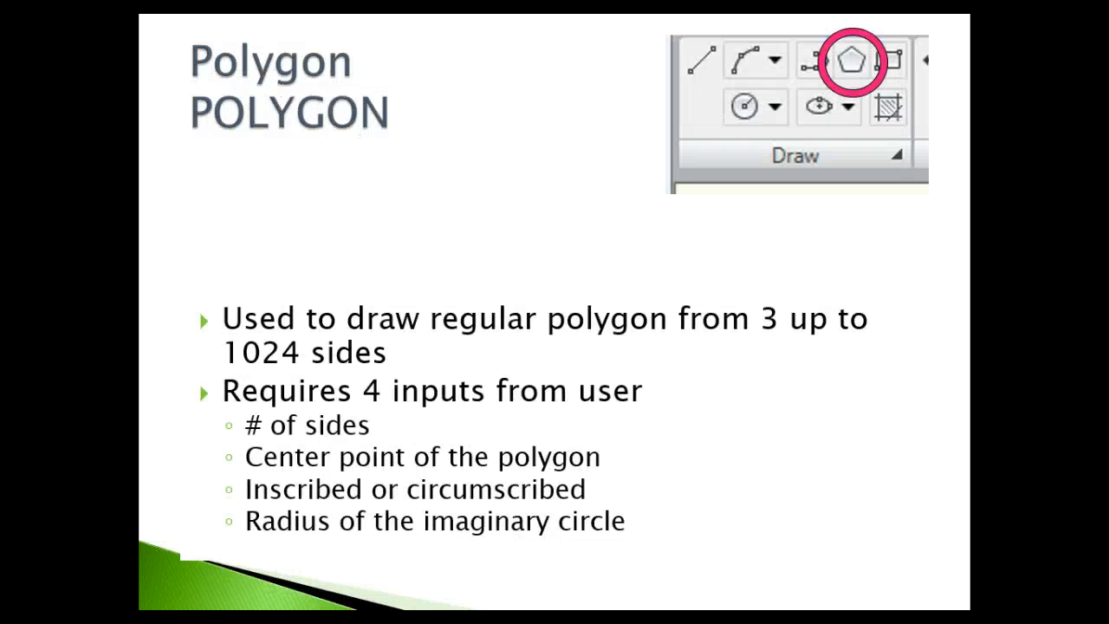
# Draw a horizontal rectangle above the line chain, briefly select it to inspect it, and clear the selection.
pyautogui.press('Right')
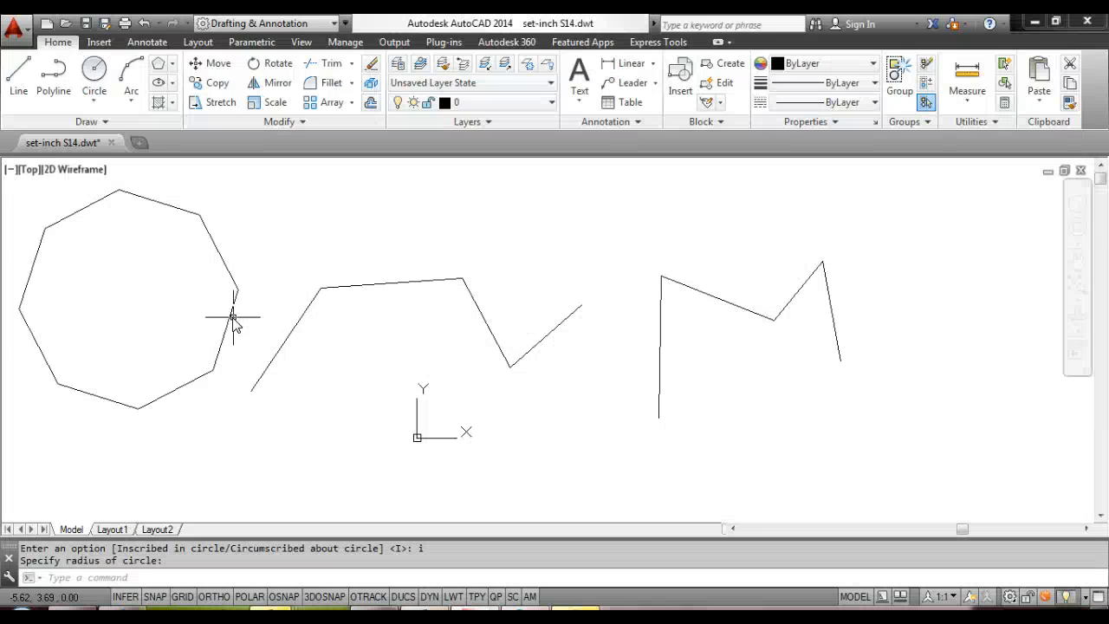
pyautogui.click(174, 67)
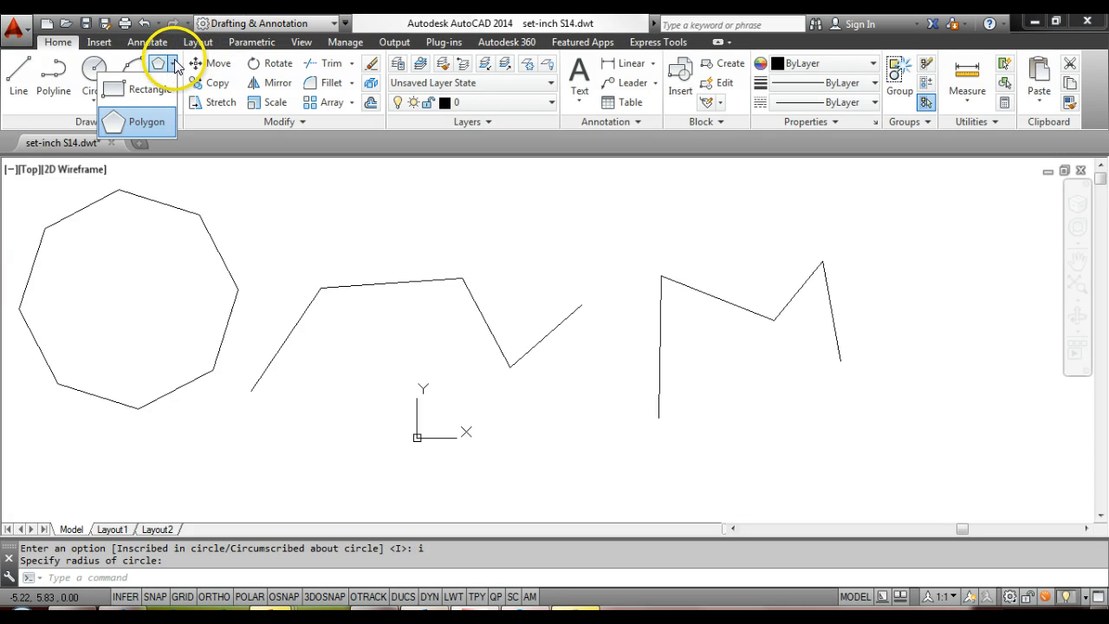
pyautogui.click(192, 92)
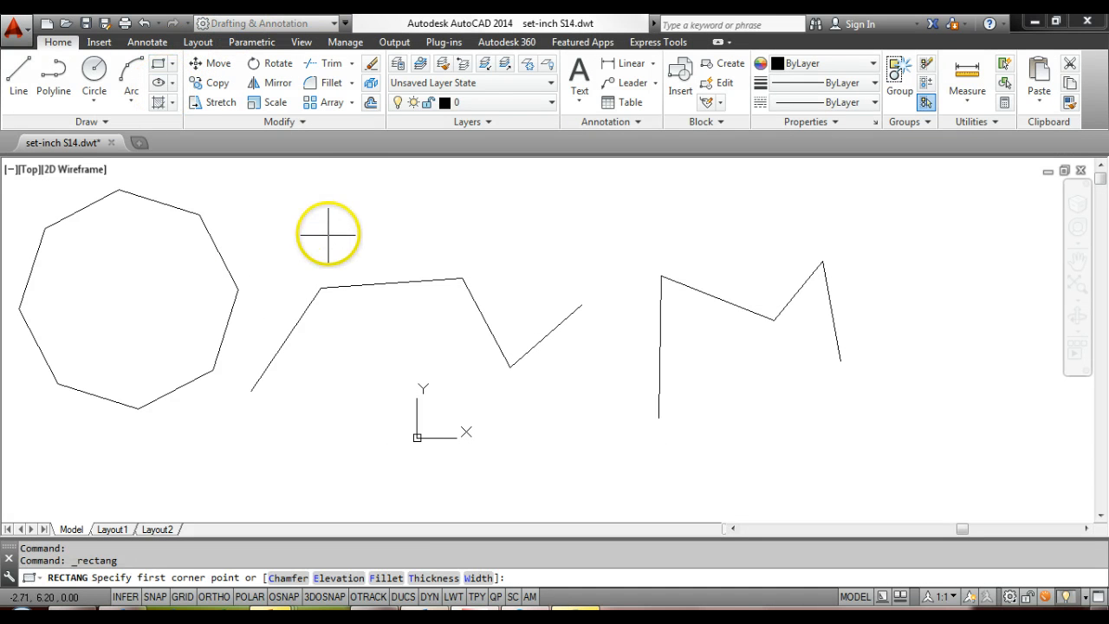
pyautogui.click(353, 184)
pyautogui.click(482, 259)
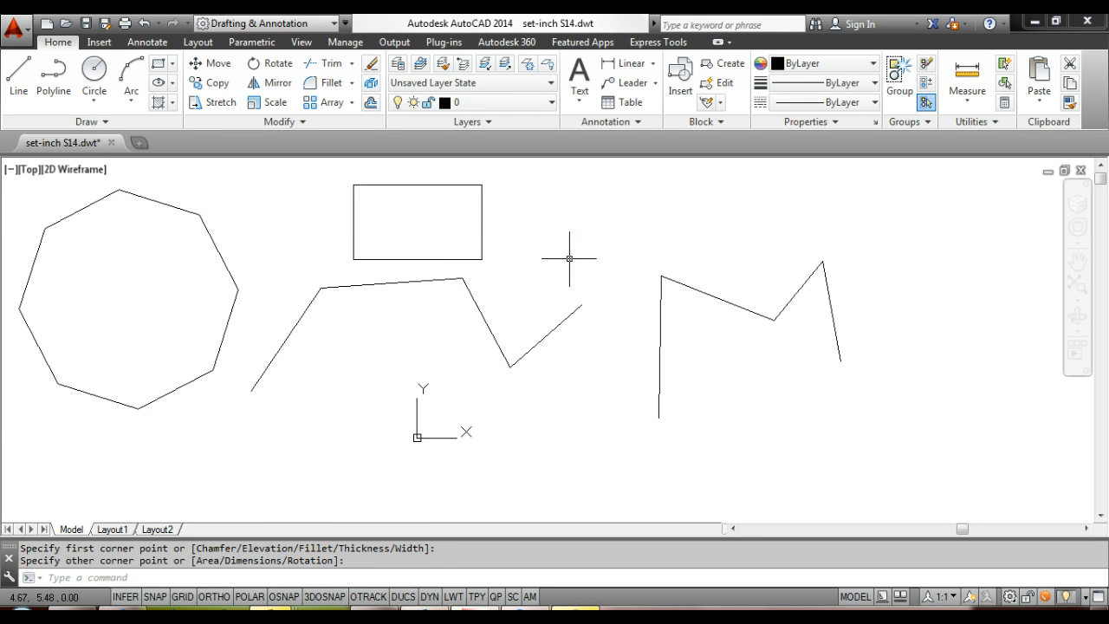
pyautogui.click(482, 209)
pyautogui.press('Escape')
pyautogui.press('Escape')
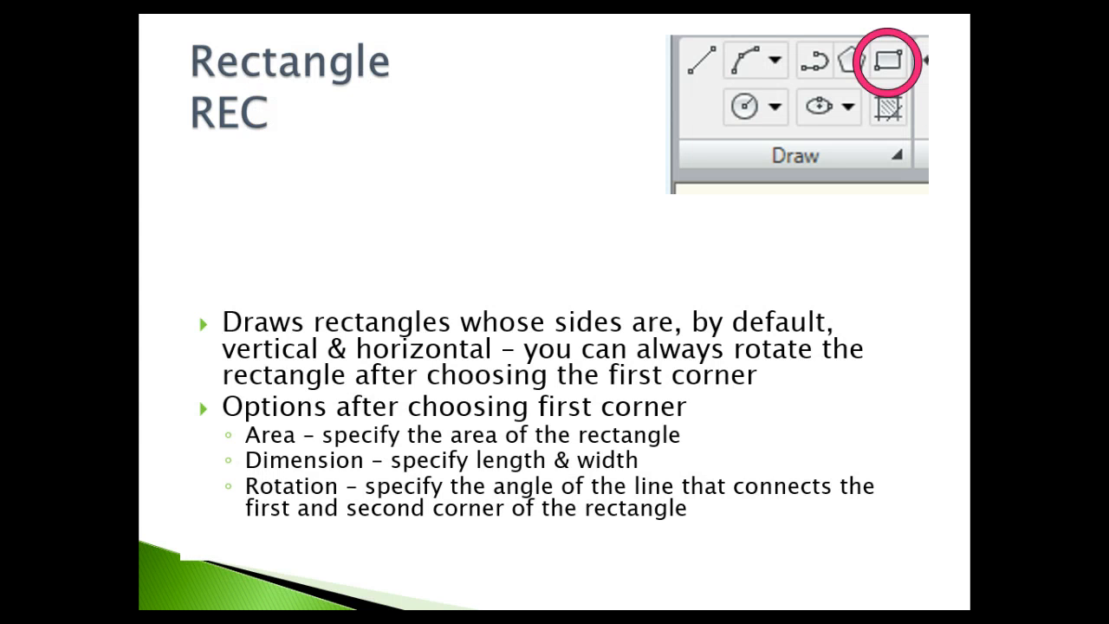
# Draw a circle with a diameter of 2 just beyond the lower right end of the polyline.
pyautogui.press('Right')
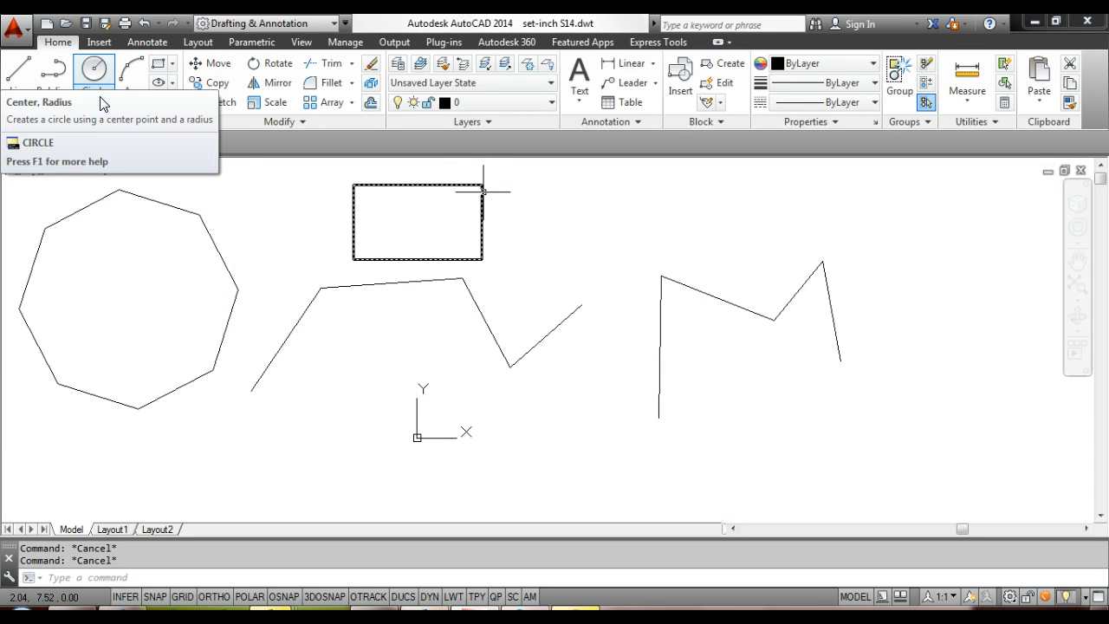
pyautogui.write('c')
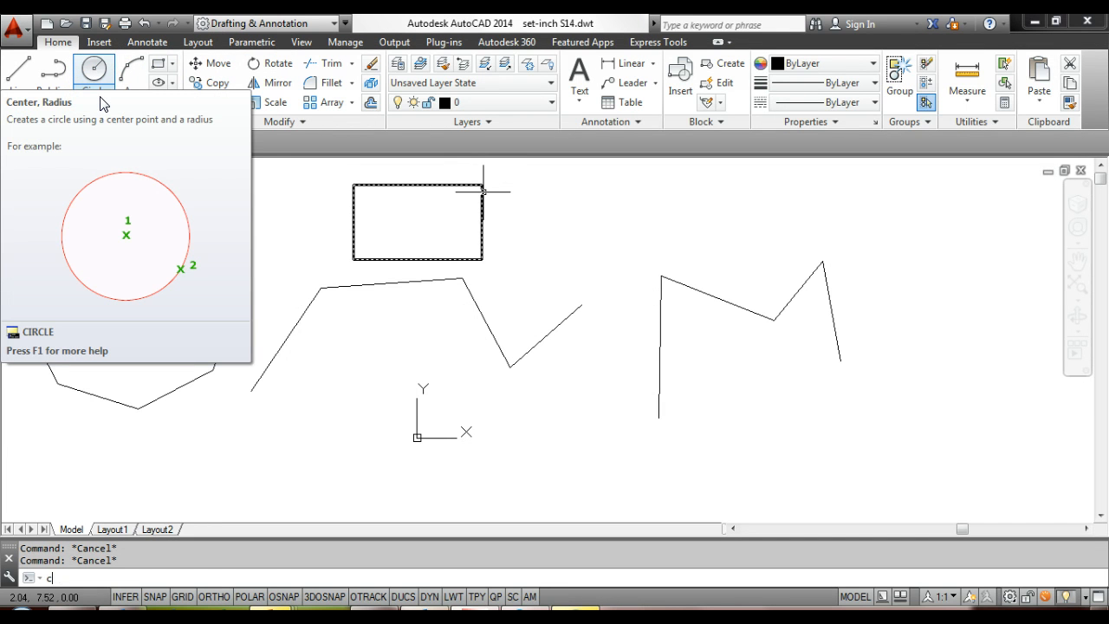
pyautogui.press('Return')
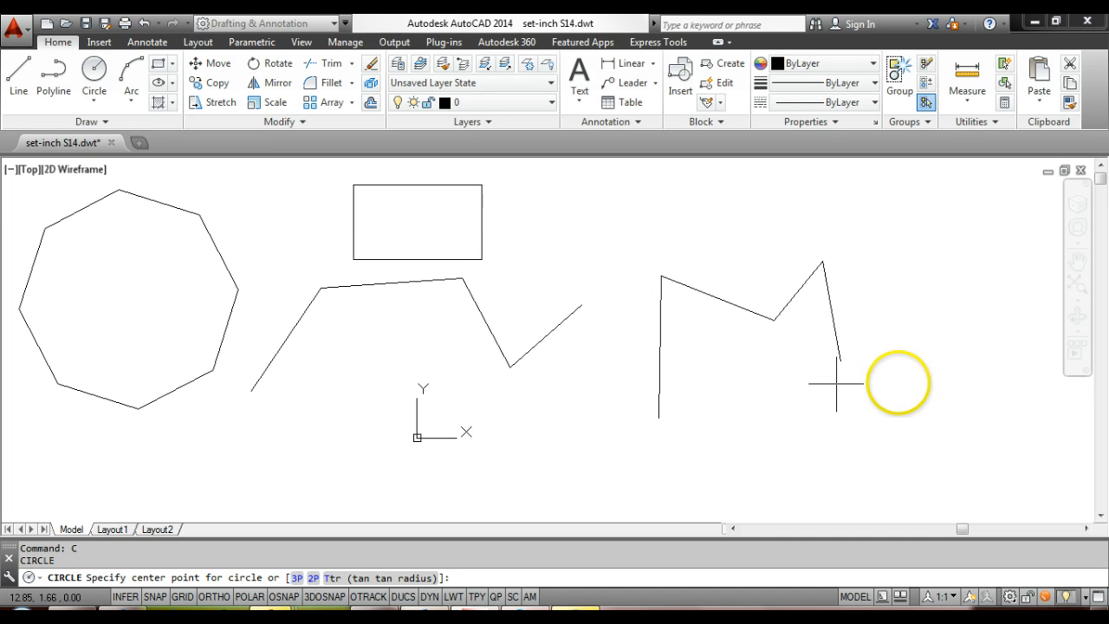
pyautogui.click(915, 382)
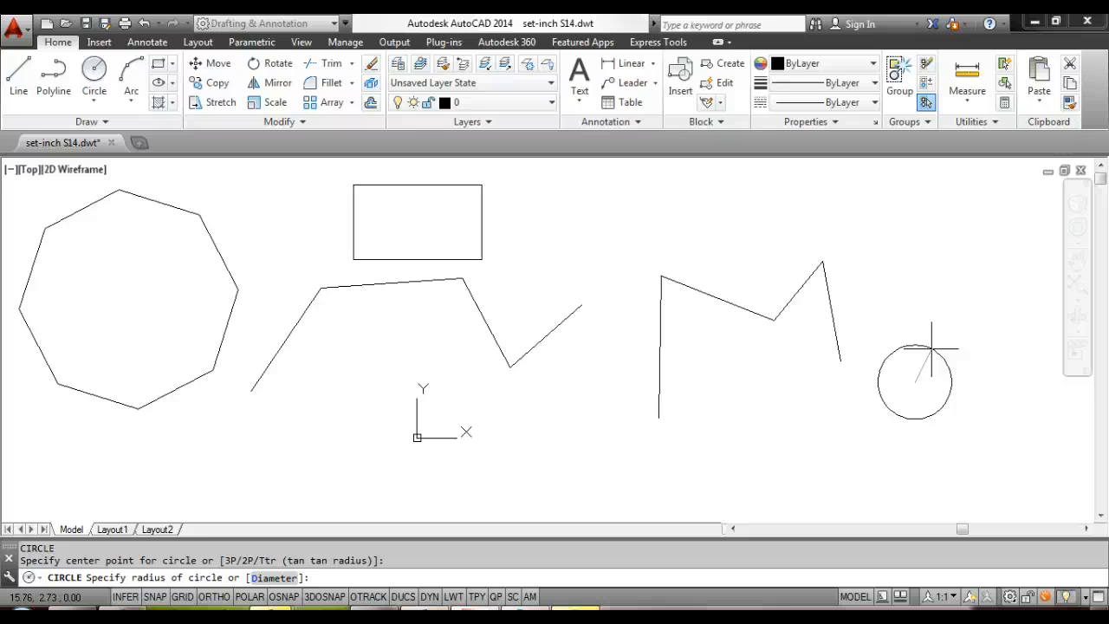
pyautogui.write('d')
pyautogui.press('Return')
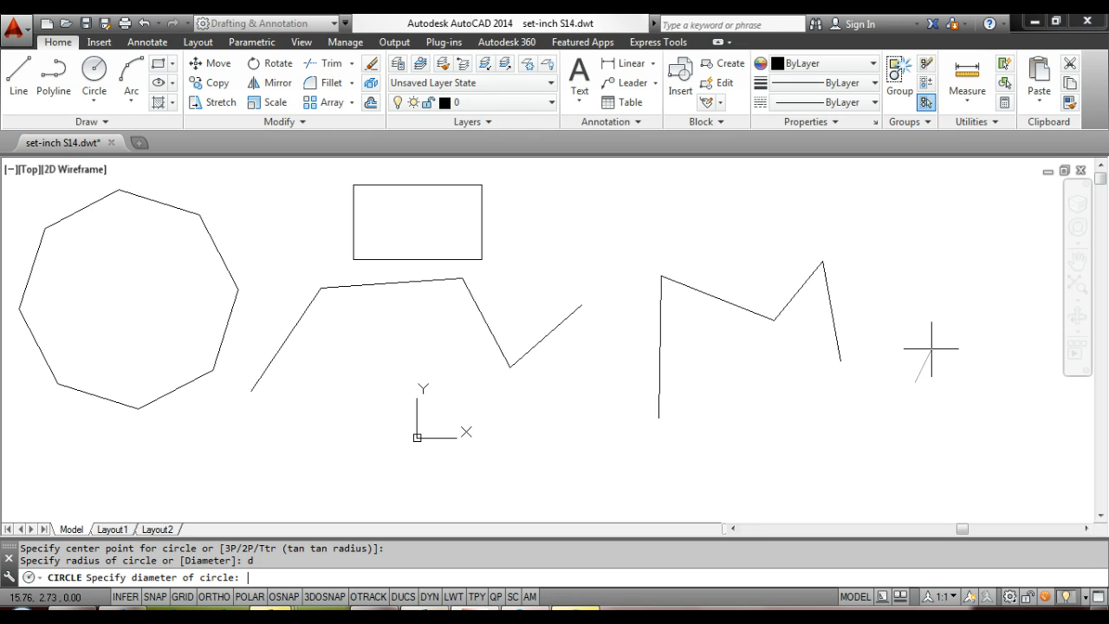
pyautogui.write('2')
pyautogui.press('Return')
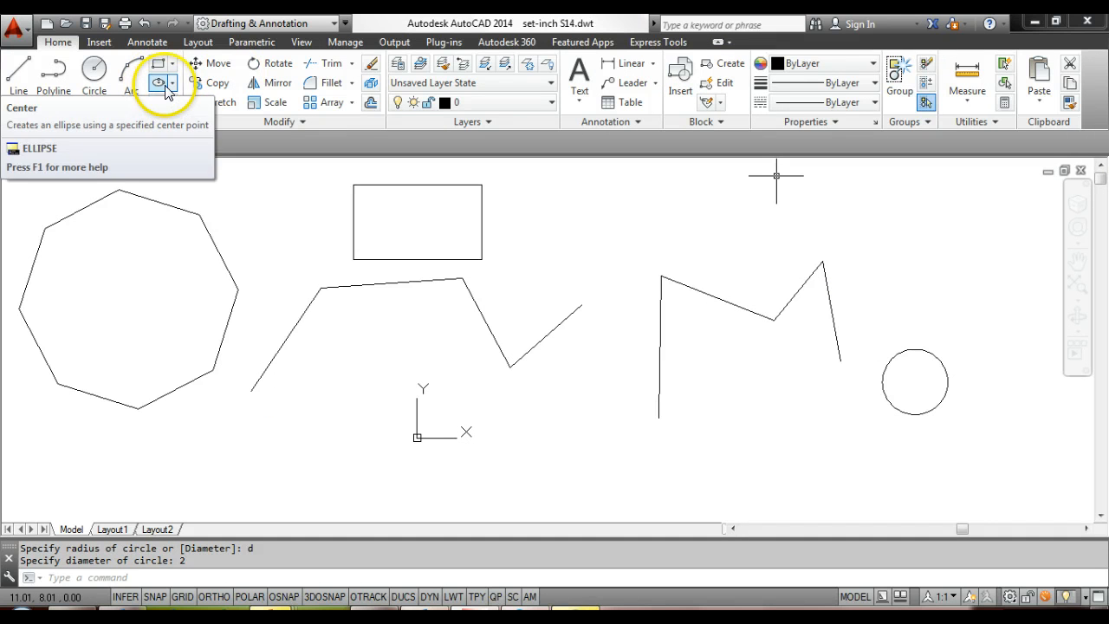
# Review the slides on construction lines, text and multi-lined text, and view the text tool options in AutoCAD.
pyautogui.hotkey('alt', 'Tab')
pyautogui.press('Right')
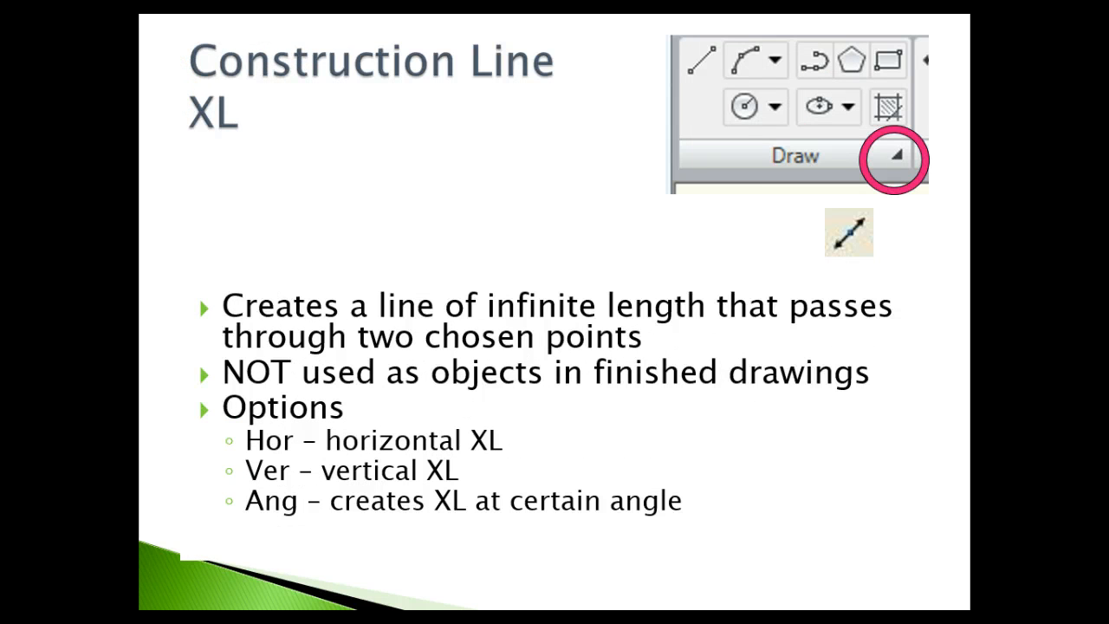
pyautogui.press('Right')
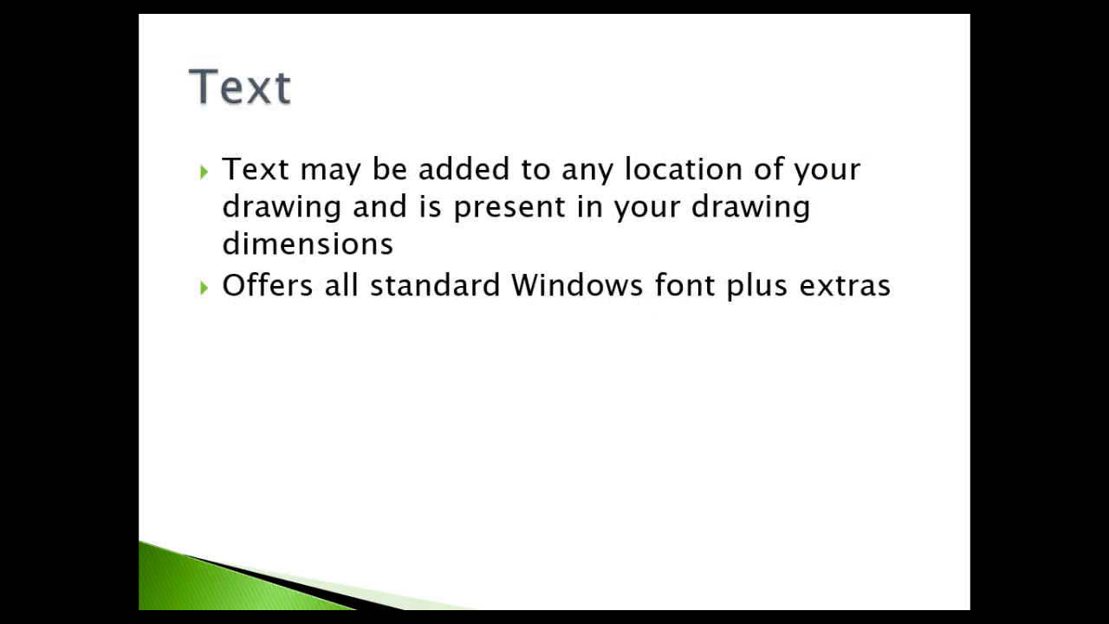
pyautogui.hotkey('alt', 'Tab')
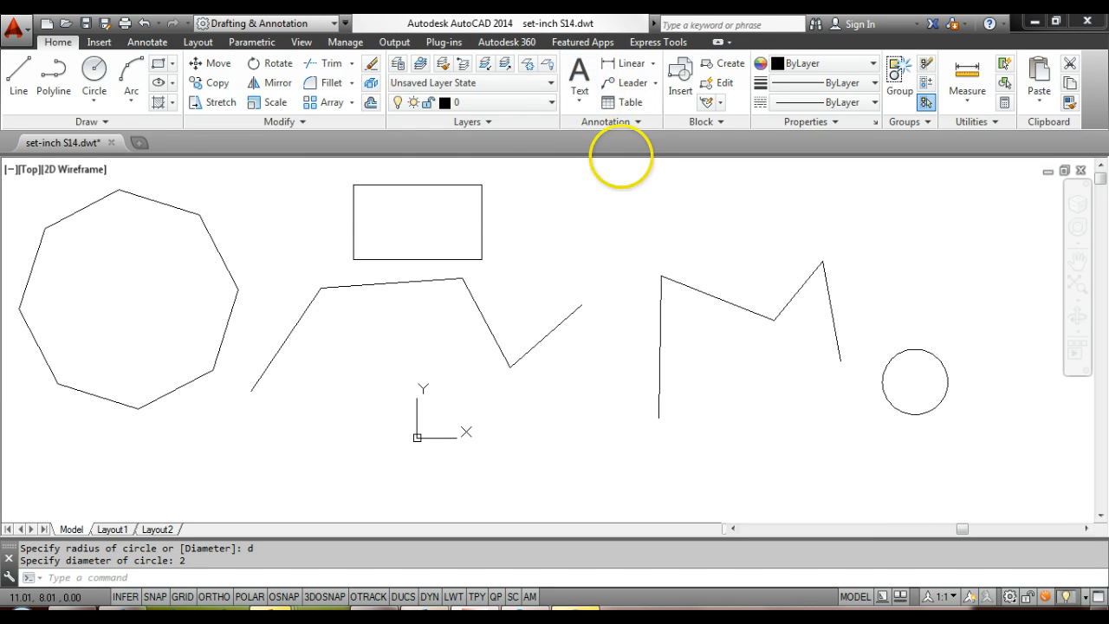
pyautogui.click(578, 99)
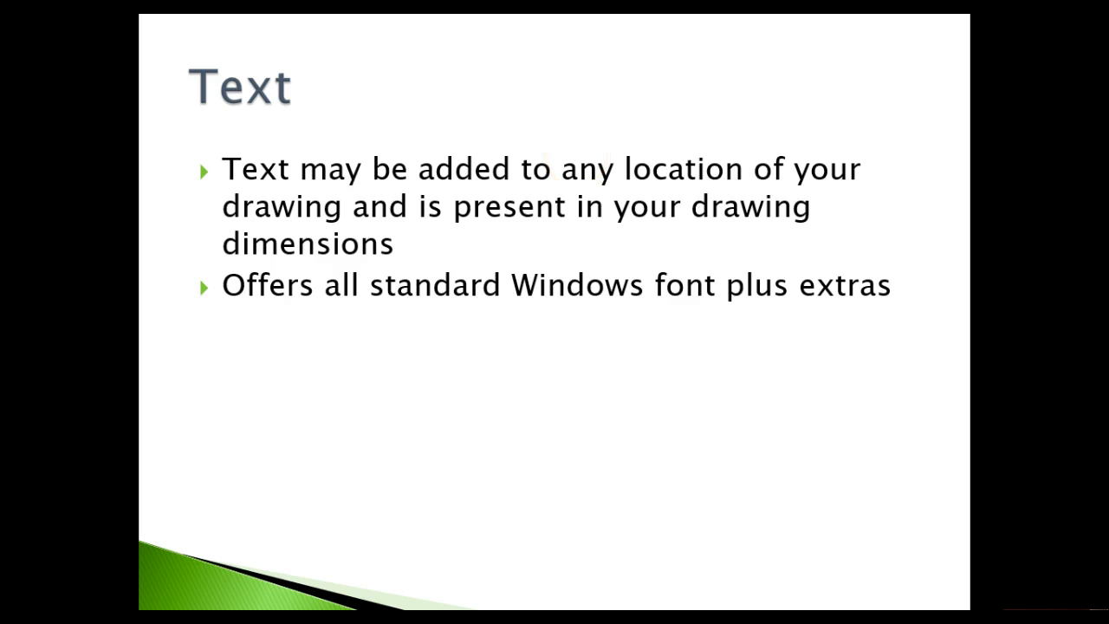
pyautogui.press('Right')
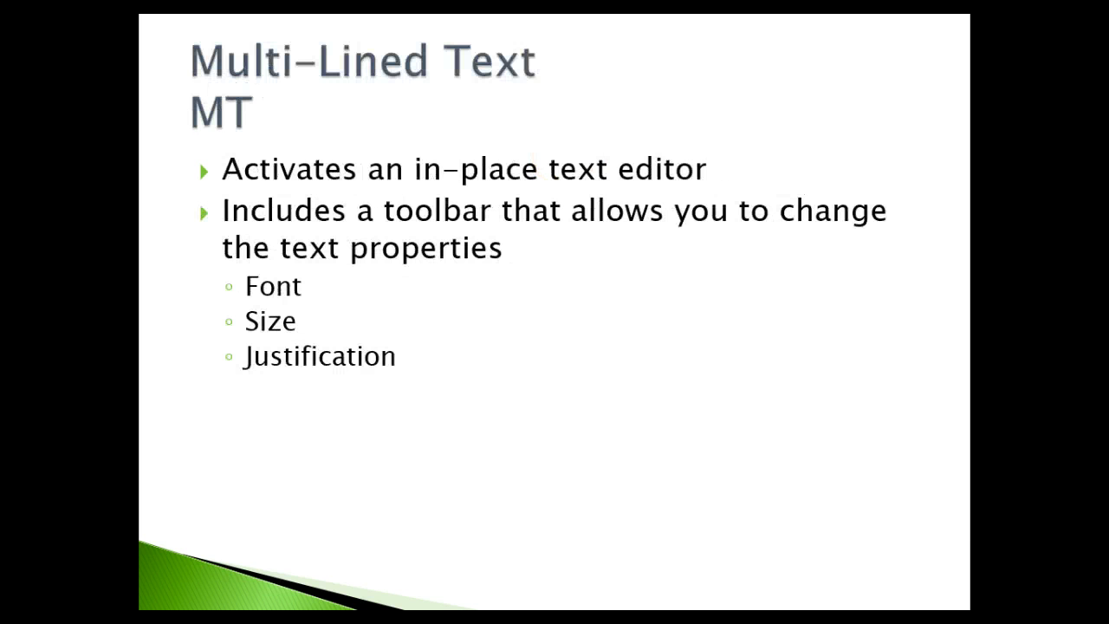
pyautogui.press('Right')
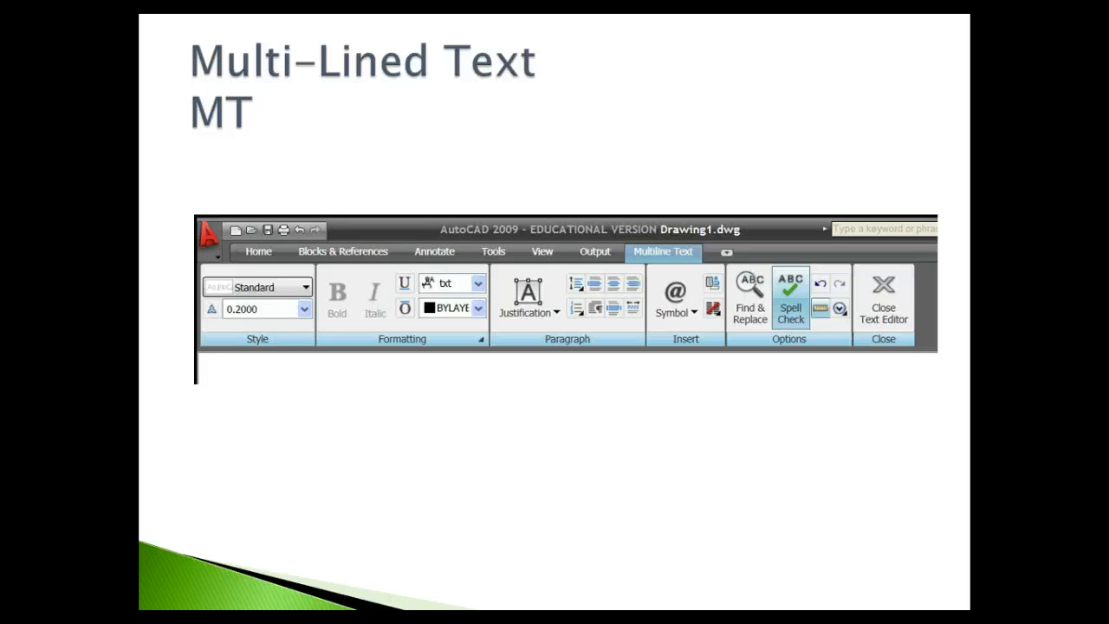